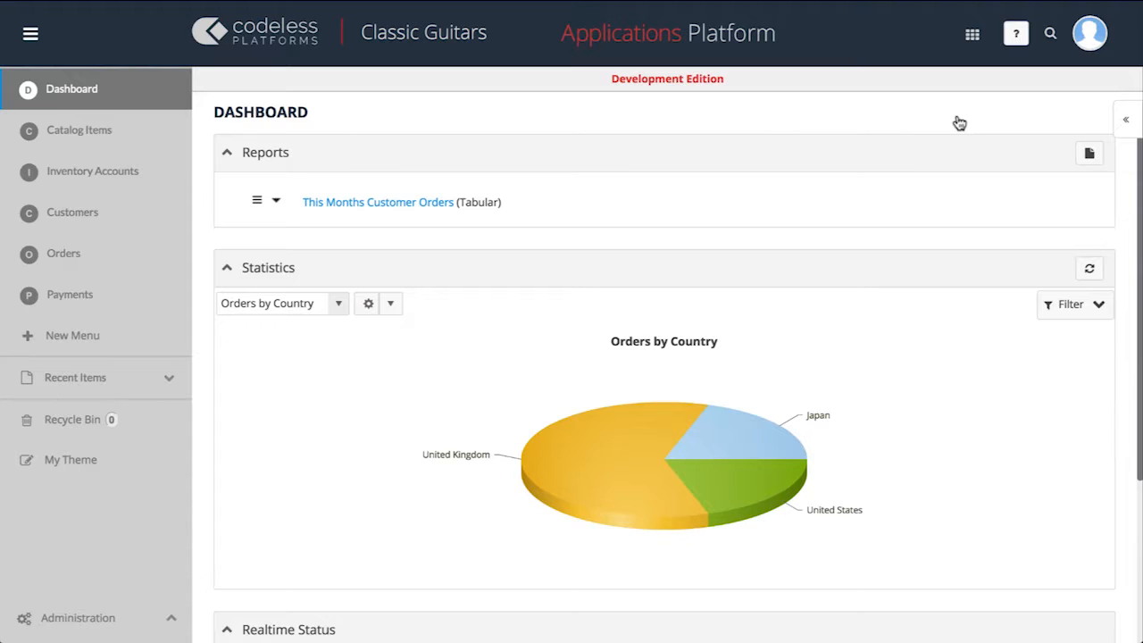
# - View the Customer object definition from the customers list's Object Definition option
pyautogui.click(156, 222)
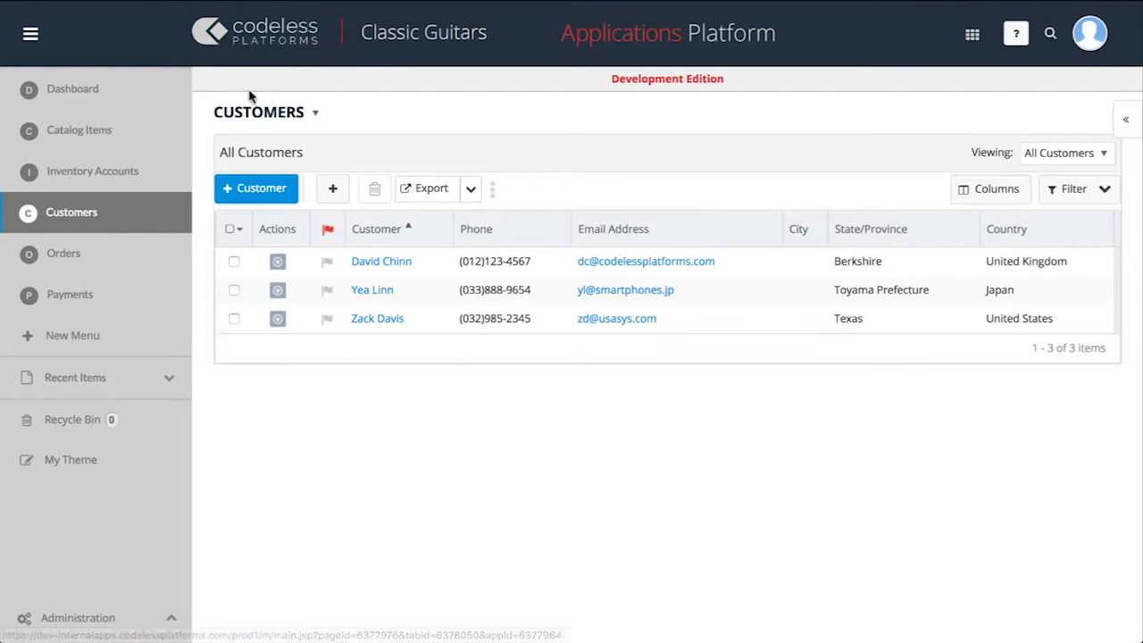
pyautogui.click(313, 114)
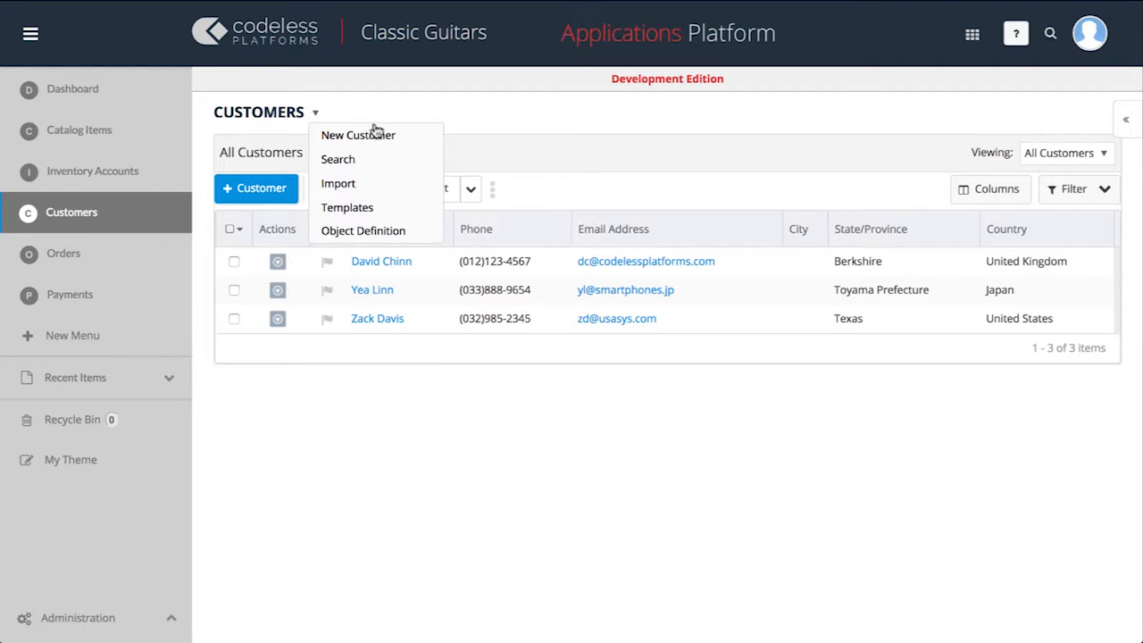
pyautogui.click(403, 236)
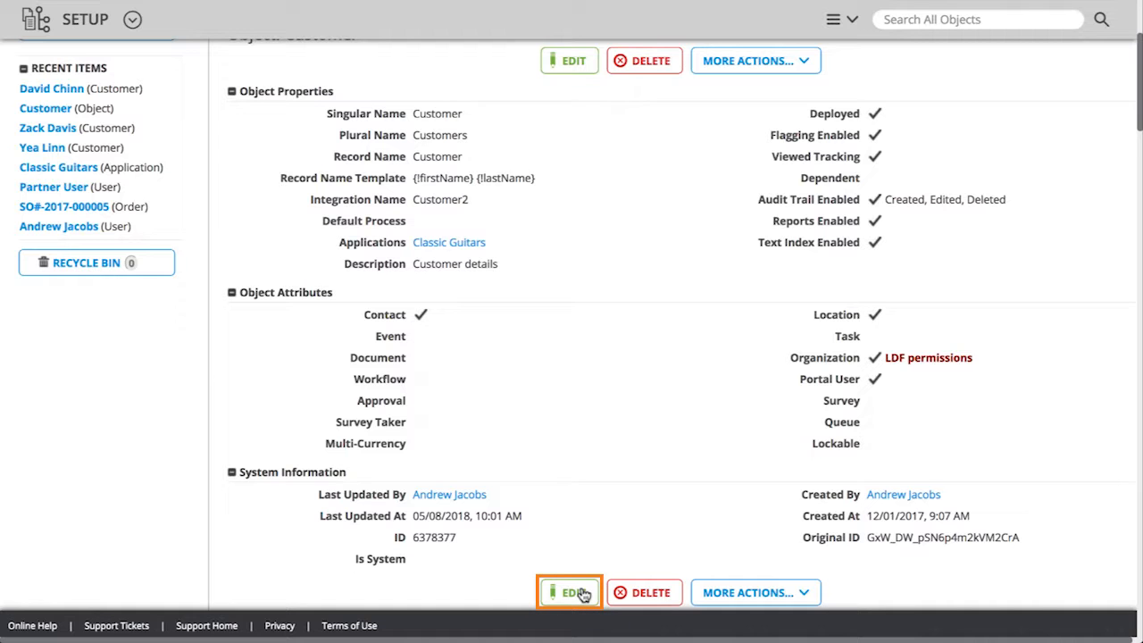
# - Edit the Customer object definition, keep Portal User enabled, and save it
pyautogui.click(570, 592)
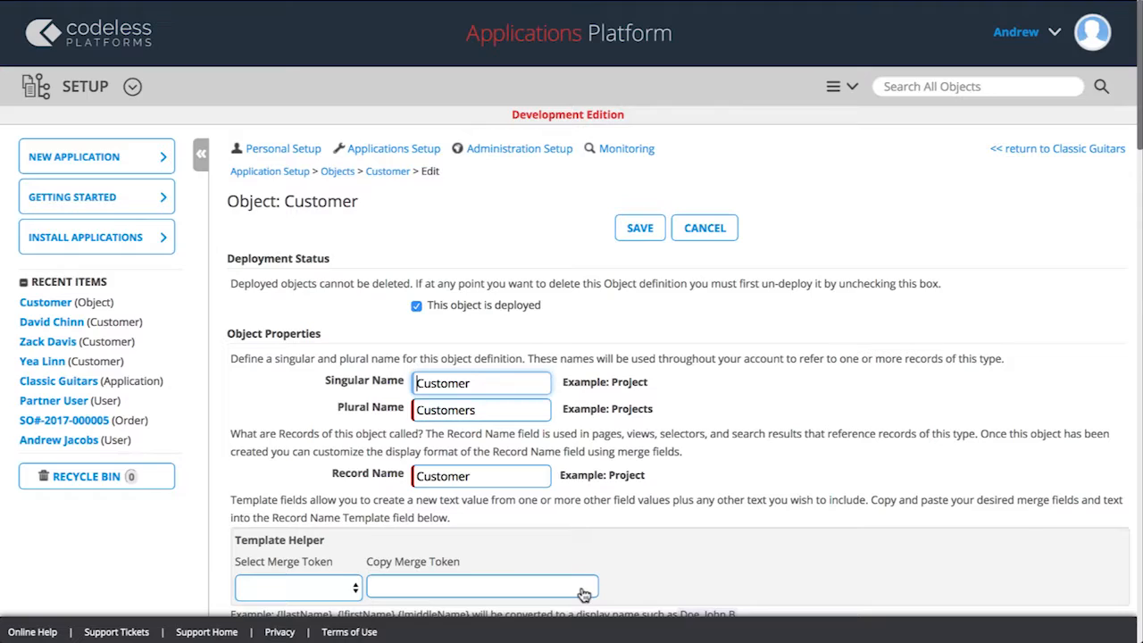
pyautogui.scroll(-5, 584, 594)
pyautogui.scroll(-5, 584, 594)
pyautogui.scroll(-5, 584, 594)
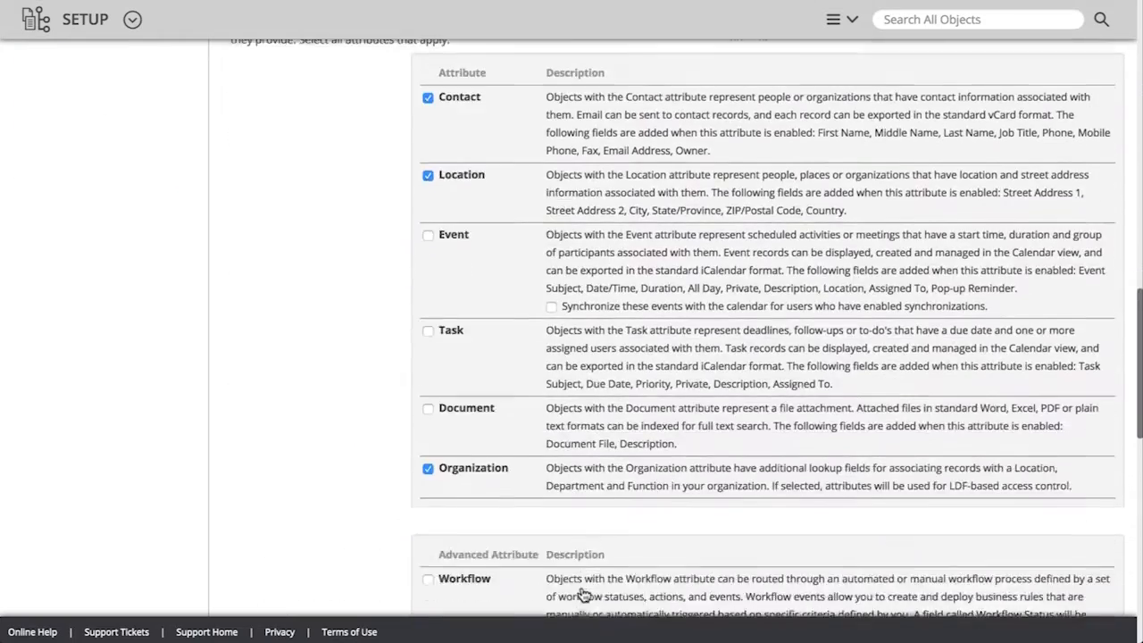
pyautogui.scroll(-5, 584, 594)
pyautogui.scroll(-1, 584, 594)
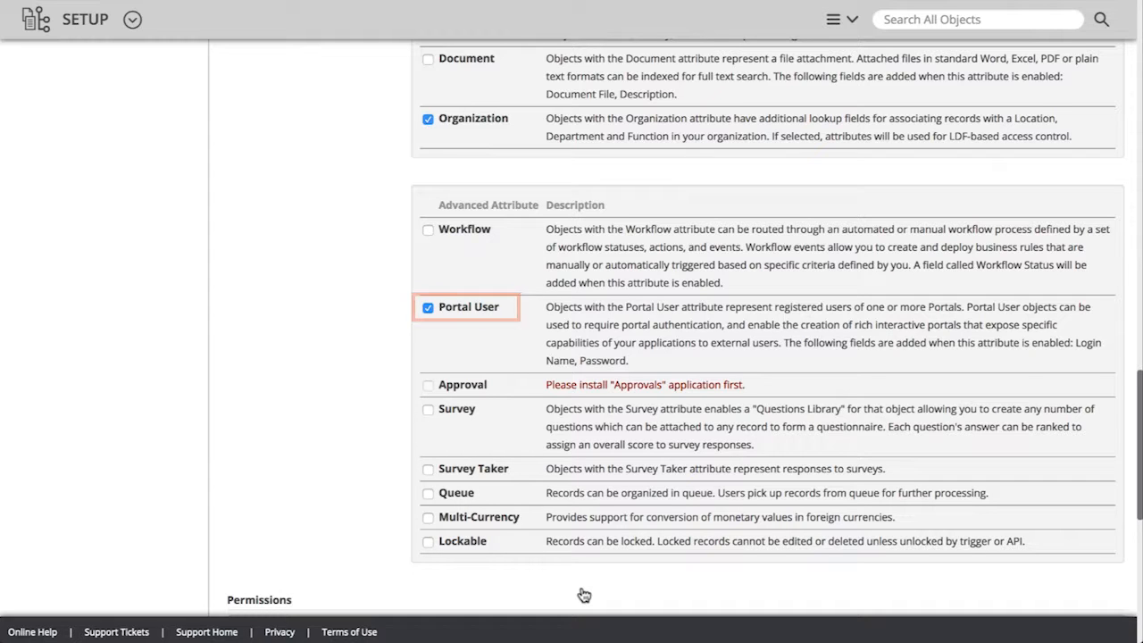
pyautogui.scroll(-5, 584, 594)
pyautogui.scroll(-5, 584, 594)
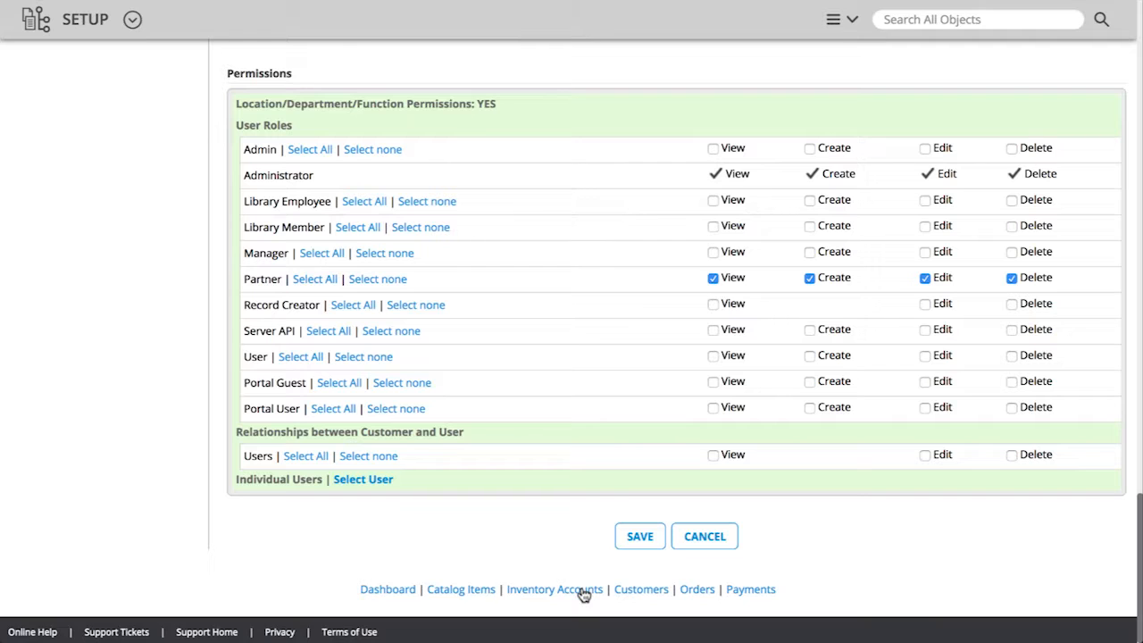
pyautogui.click(639, 536)
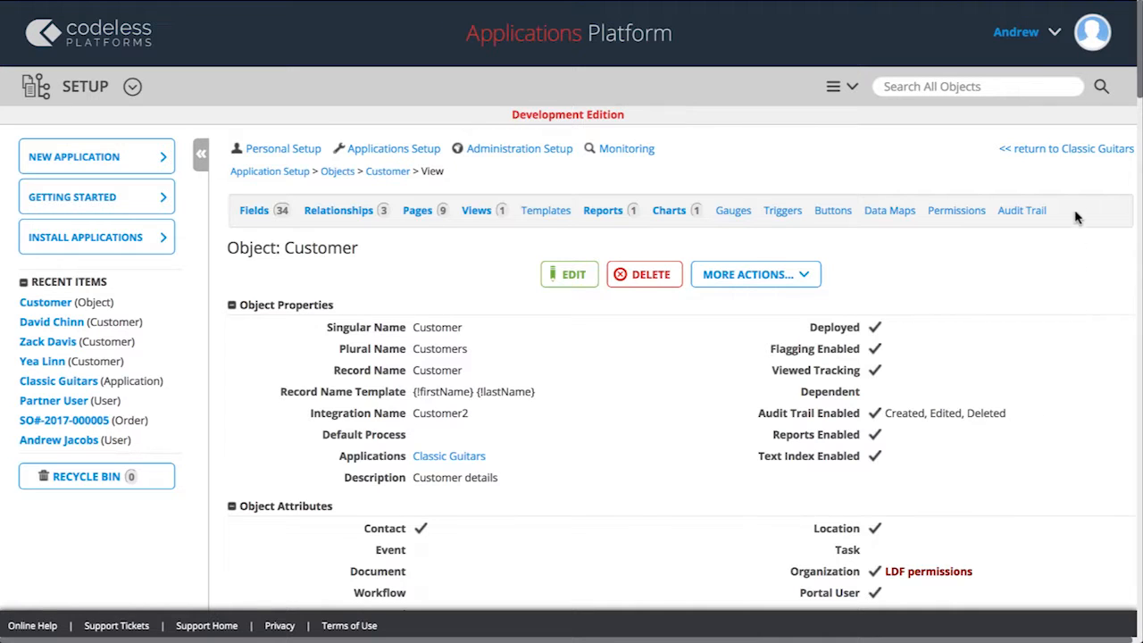
pyautogui.click(1075, 157)
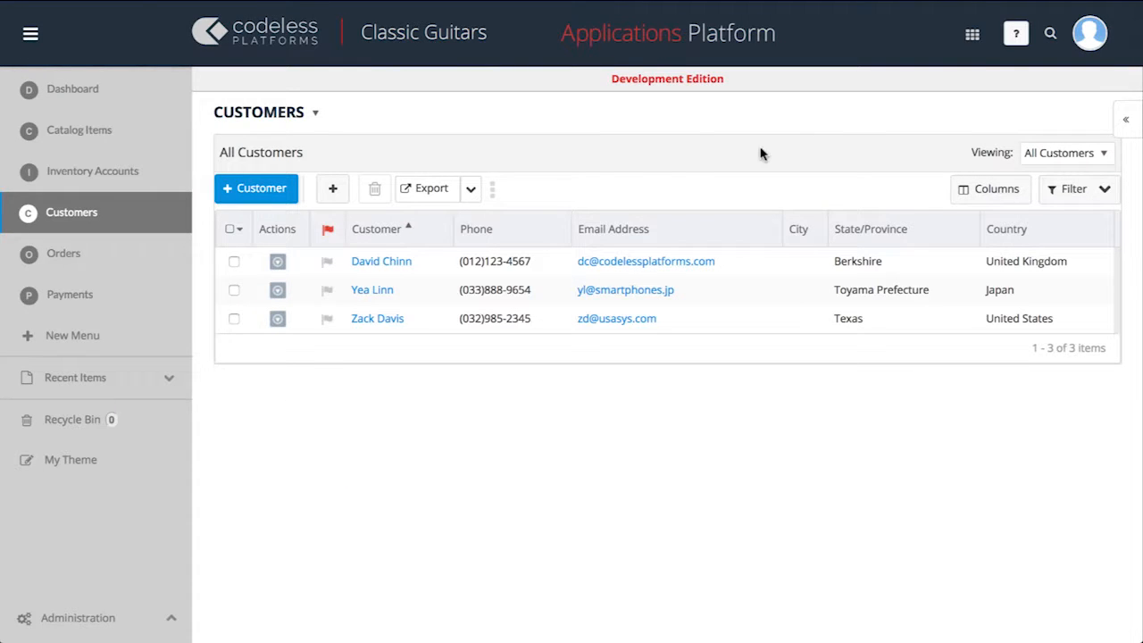
pyautogui.click(403, 264)
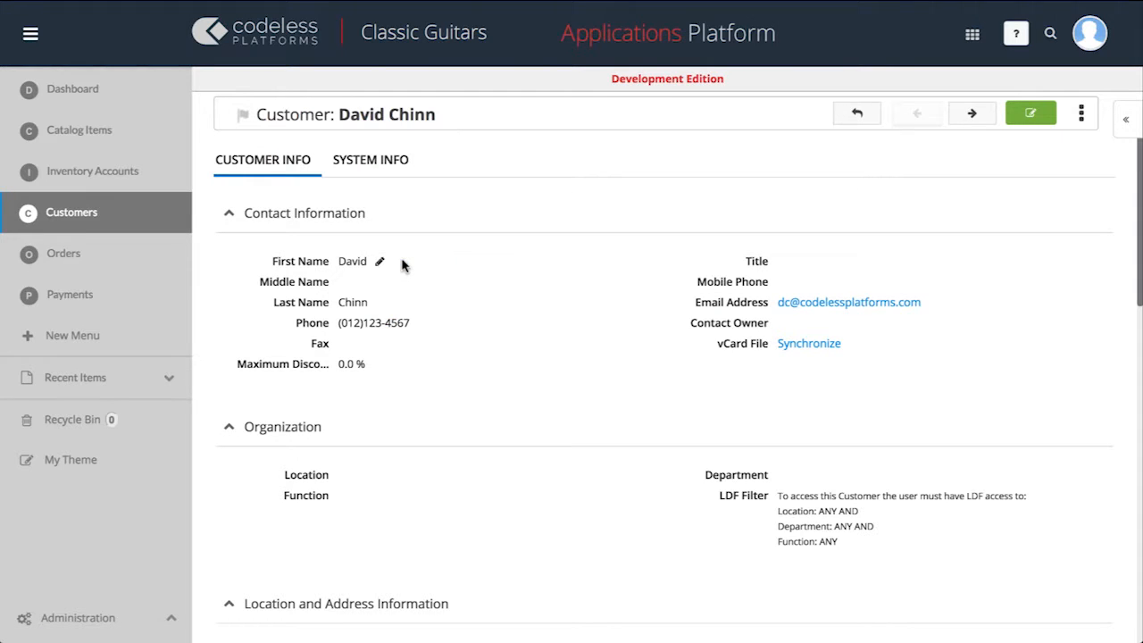
pyautogui.click(1031, 114)
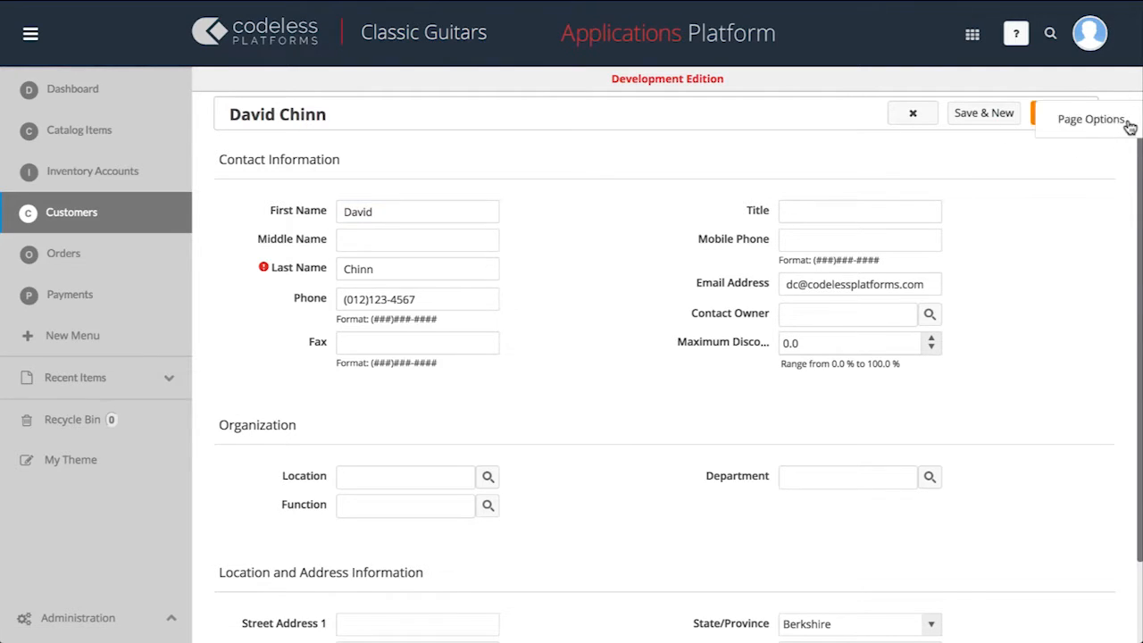
# - Launch Design This Page for the Customer edit page from Page Options
pyautogui.click(1130, 125)
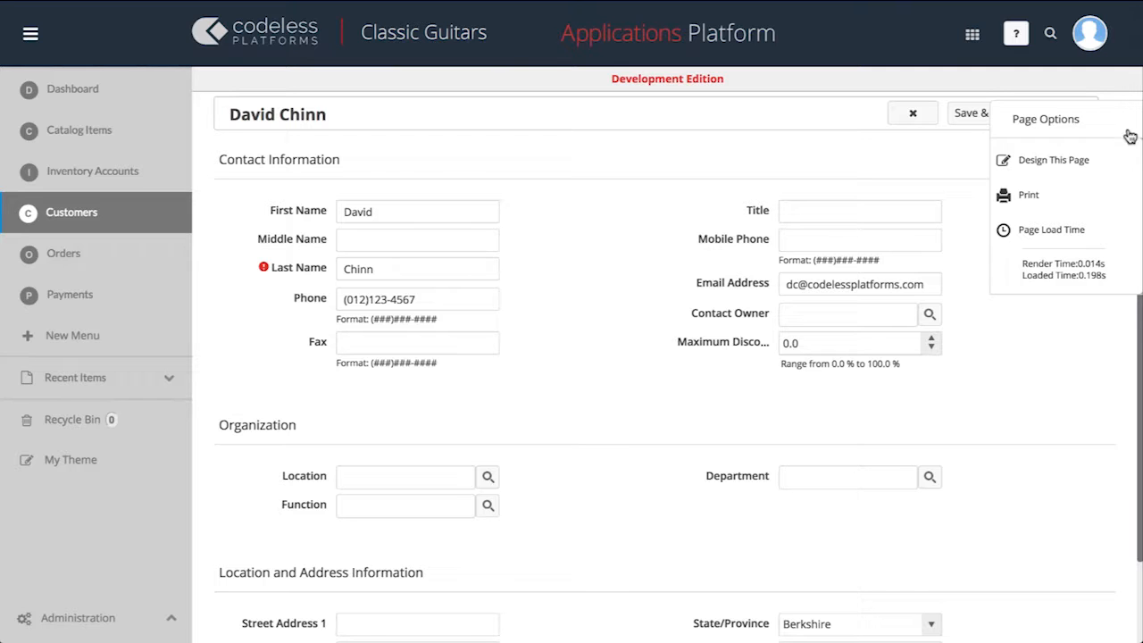
pyautogui.click(1084, 166)
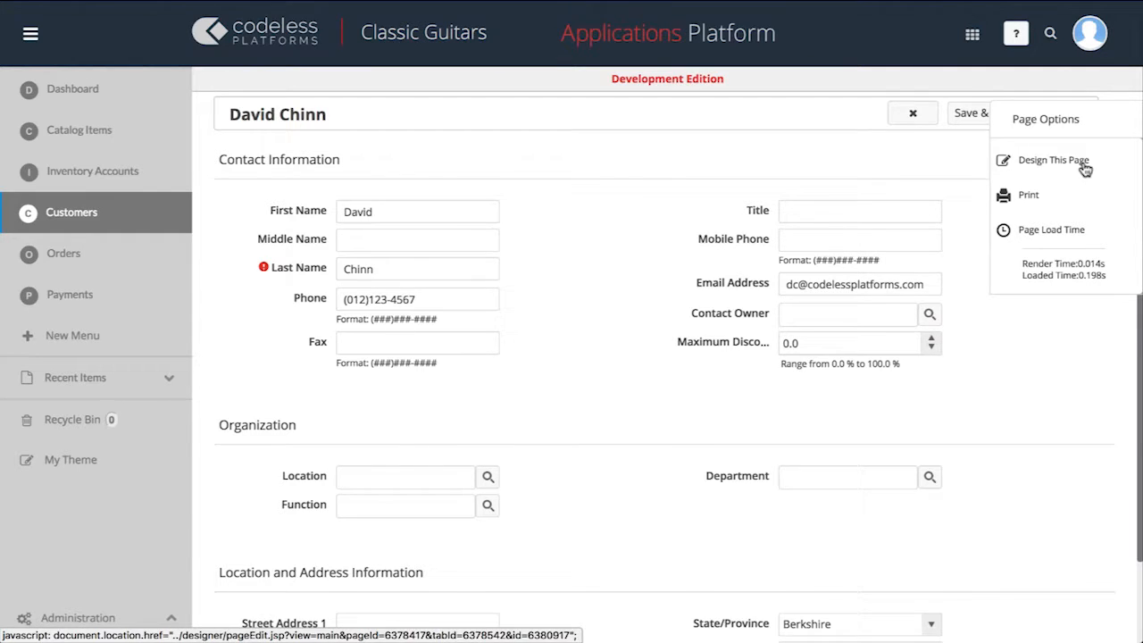
pyautogui.scroll(-8, 1085, 169)
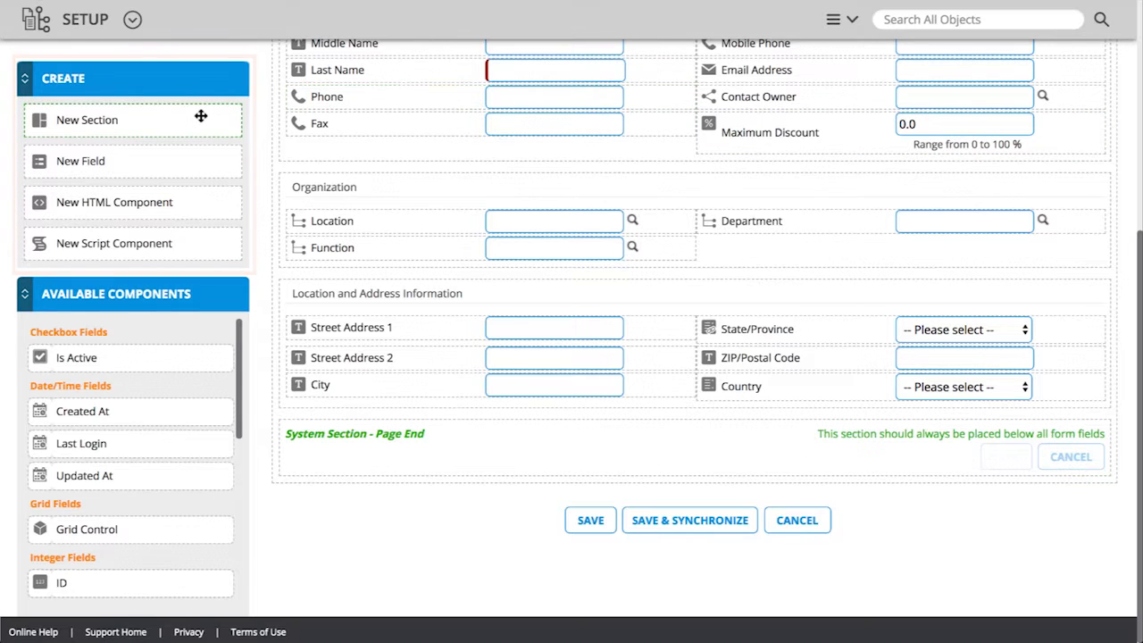
# - Place a New Section above System Section and title it Portal Credentials
pyautogui.moveTo(201, 117)
pyautogui.mouseDown()
pyautogui.moveTo(356, 422)
pyautogui.moveTo(420, 433)
pyautogui.mouseUp()
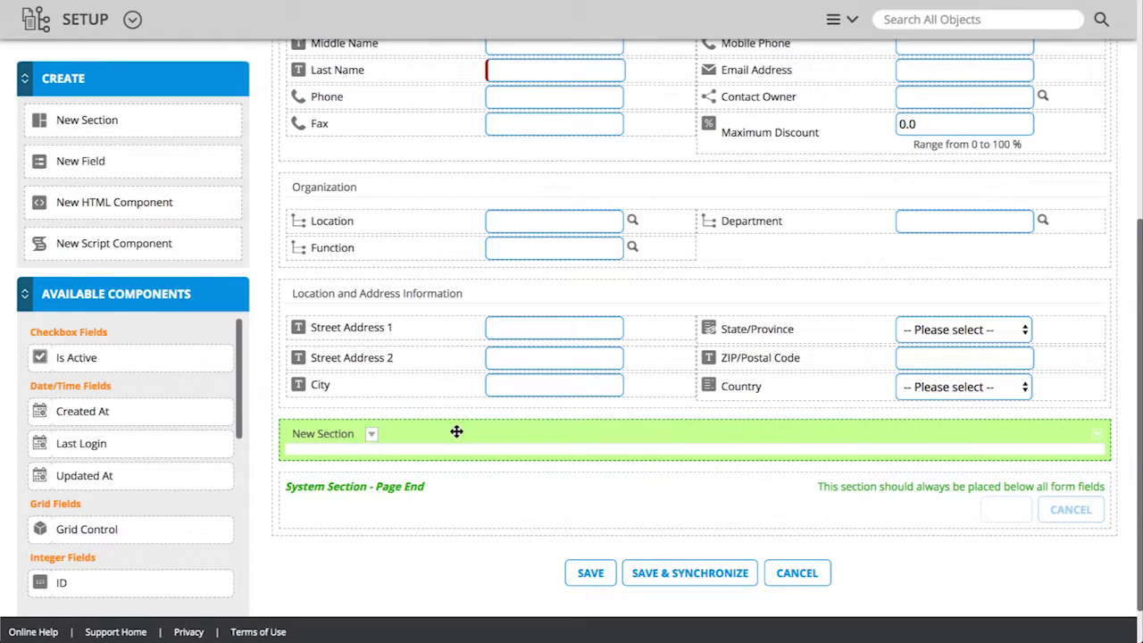
pyautogui.click(375, 437)
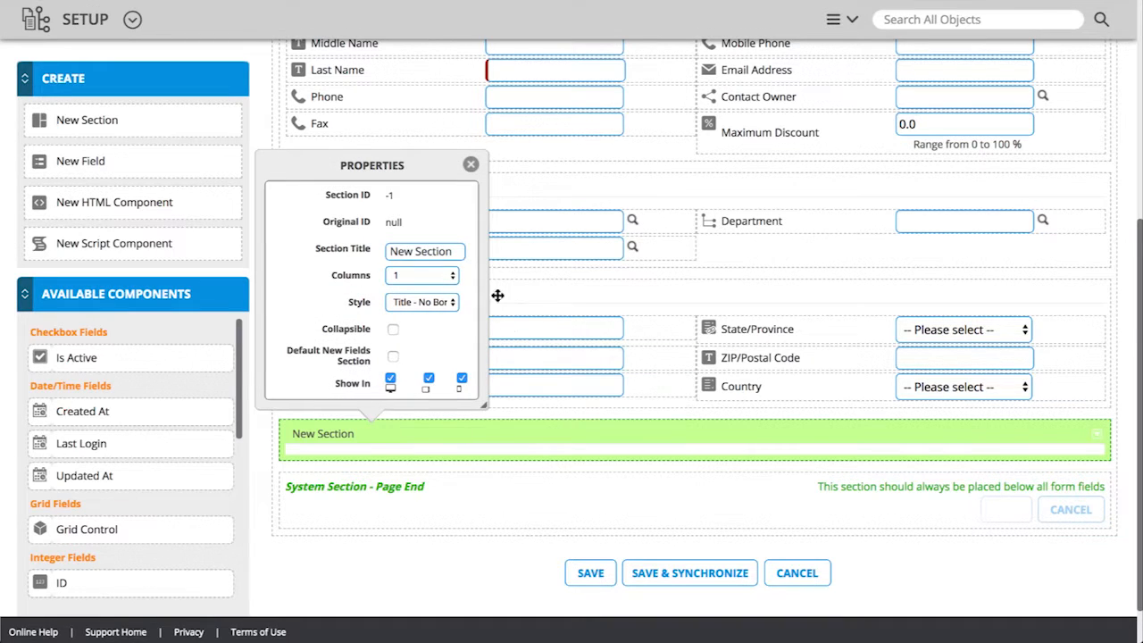
pyautogui.moveTo(461, 251); pyautogui.dragTo(383, 255)
pyautogui.write('Port')
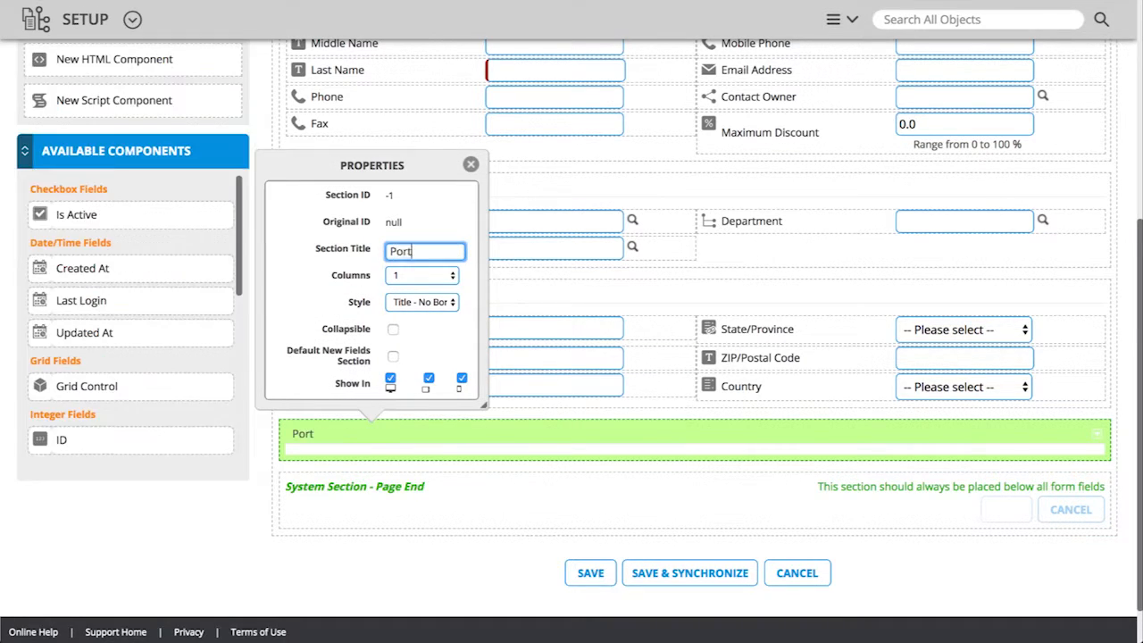
pyautogui.write('al Credentials')
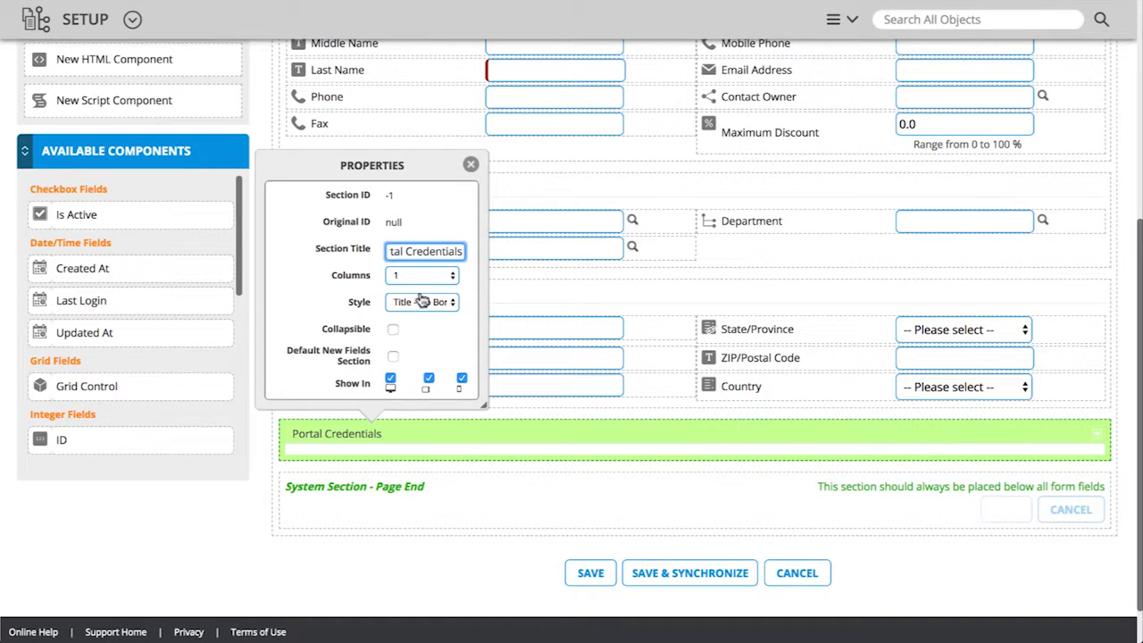
# - Drag Login Name and then Password from Available Components into Portal Credentials
pyautogui.click(452, 435)
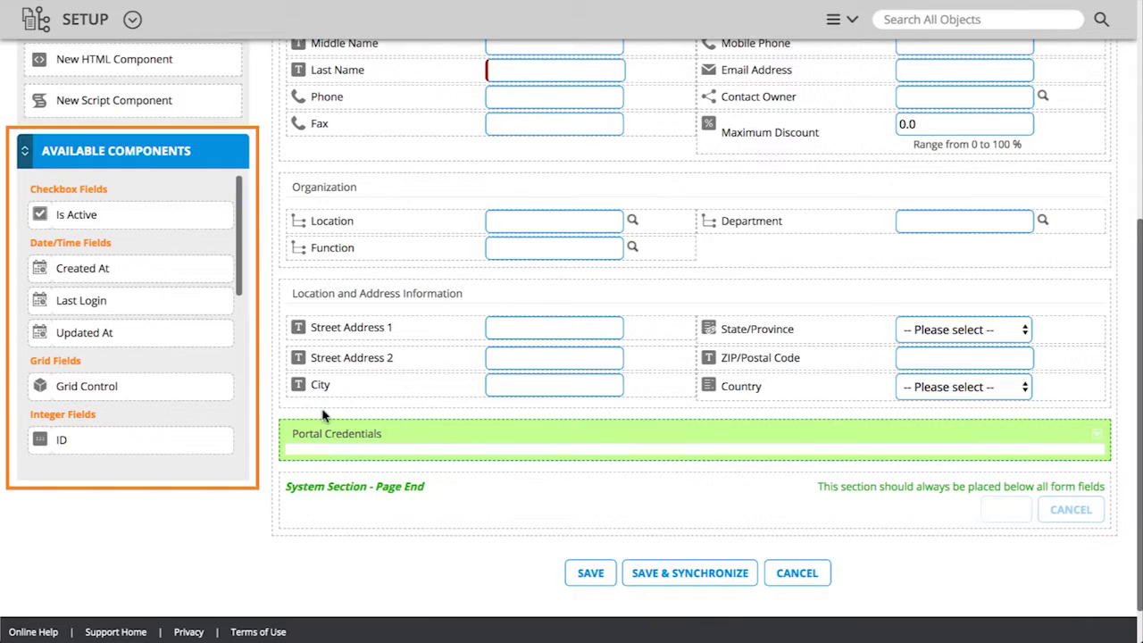
pyautogui.moveTo(241, 281); pyautogui.dragTo(243, 451)
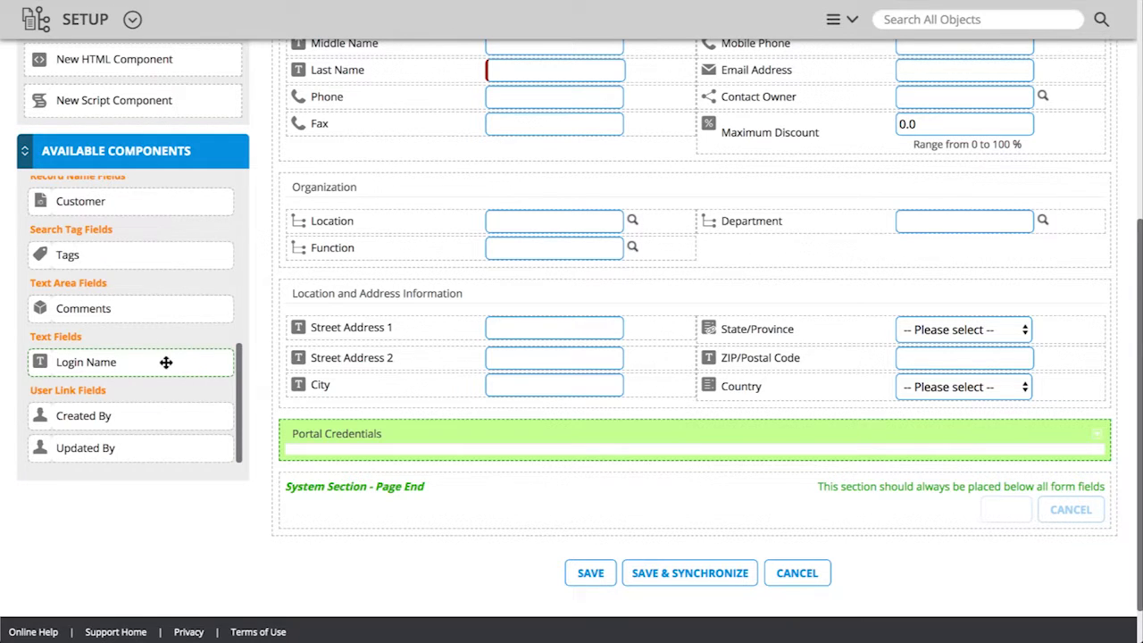
pyautogui.moveTo(165, 362); pyautogui.dragTo(429, 467)
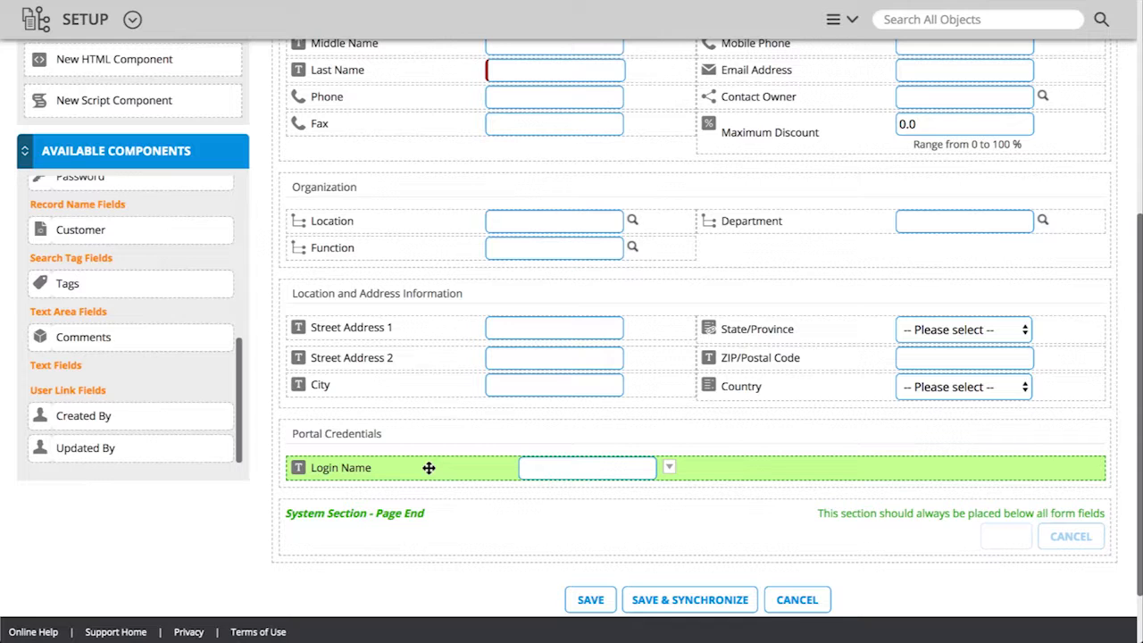
pyautogui.scroll(3, 239, 421)
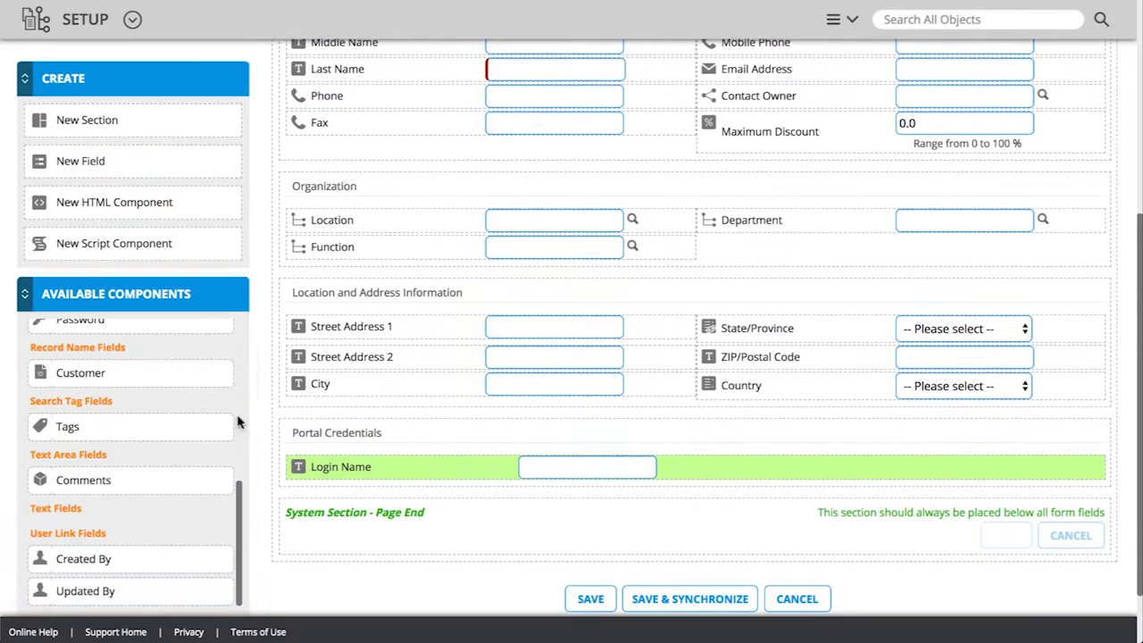
pyautogui.scroll(3, 240, 429)
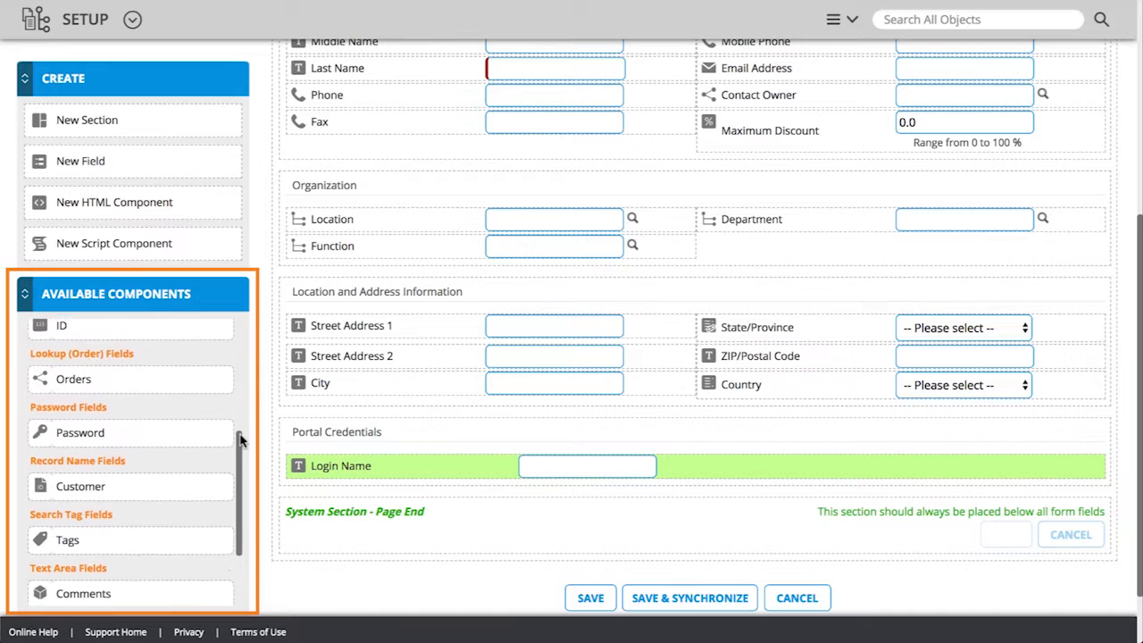
pyautogui.click(150, 444)
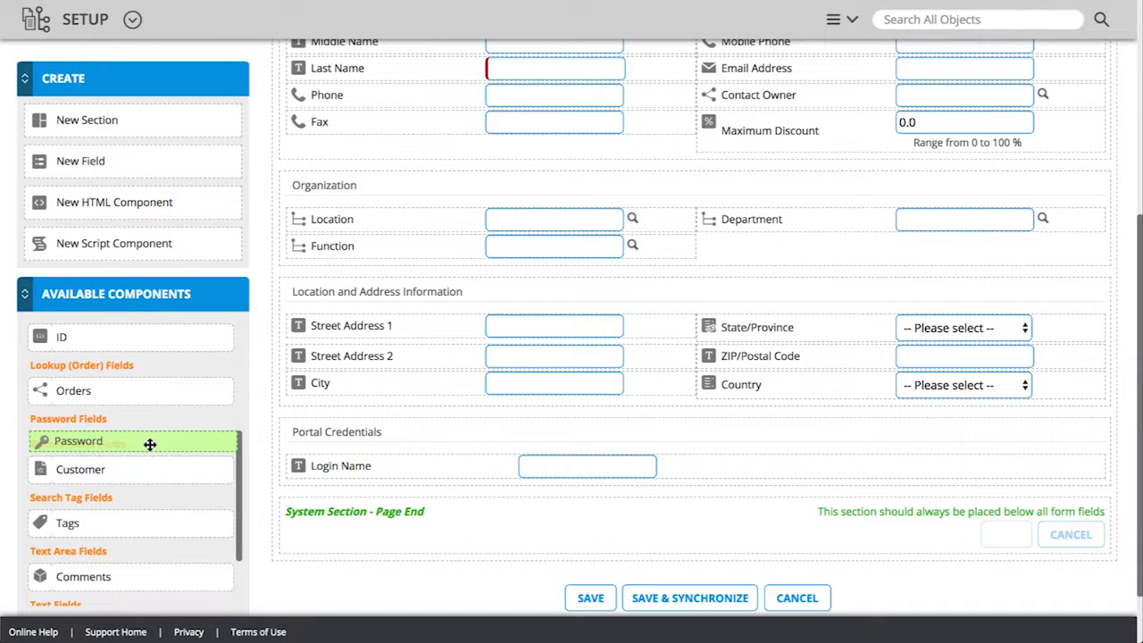
pyautogui.moveTo(150, 444); pyautogui.dragTo(447, 492)
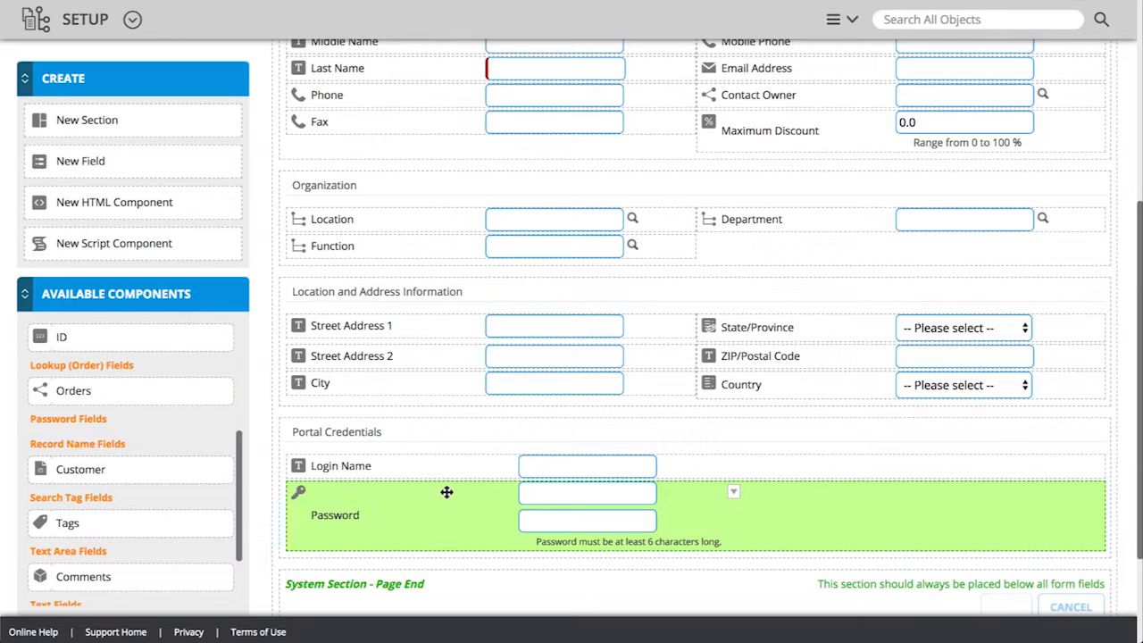
pyautogui.scroll(-3, 447, 493)
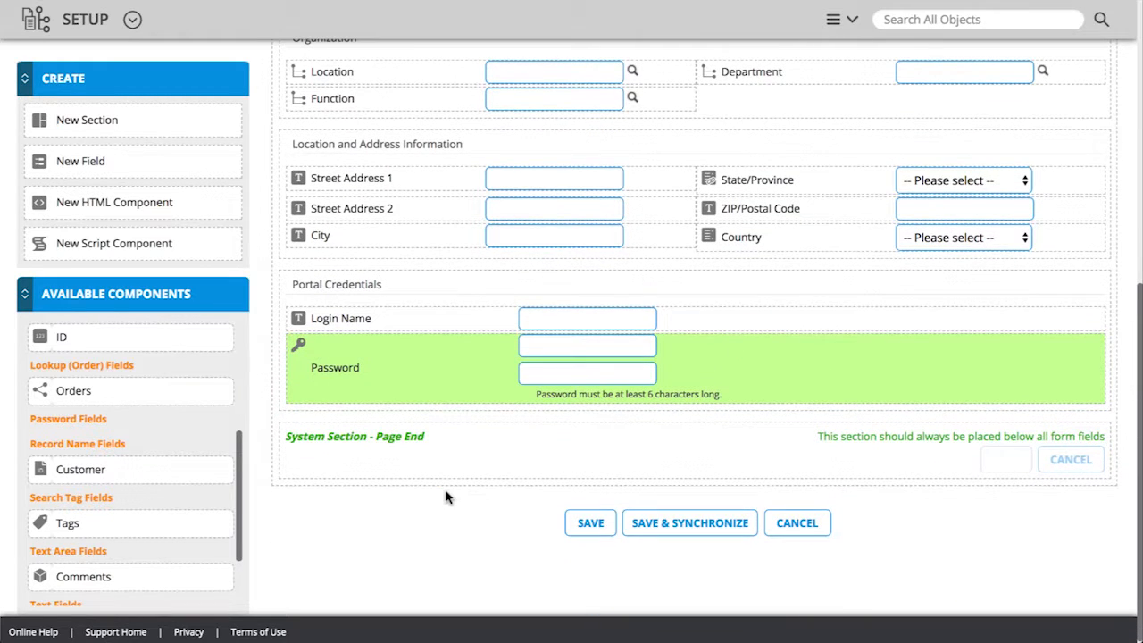
pyautogui.moveTo(689, 524)
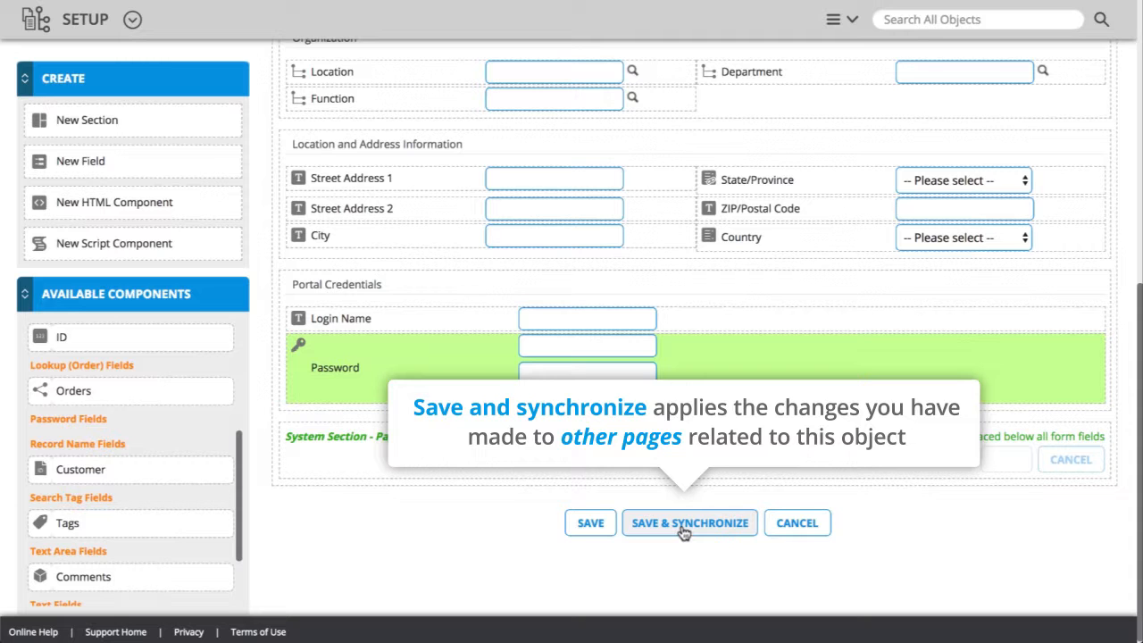
# - Save & Synchronize the layout, including the New Customer page, and confirm
pyautogui.click(689, 522)
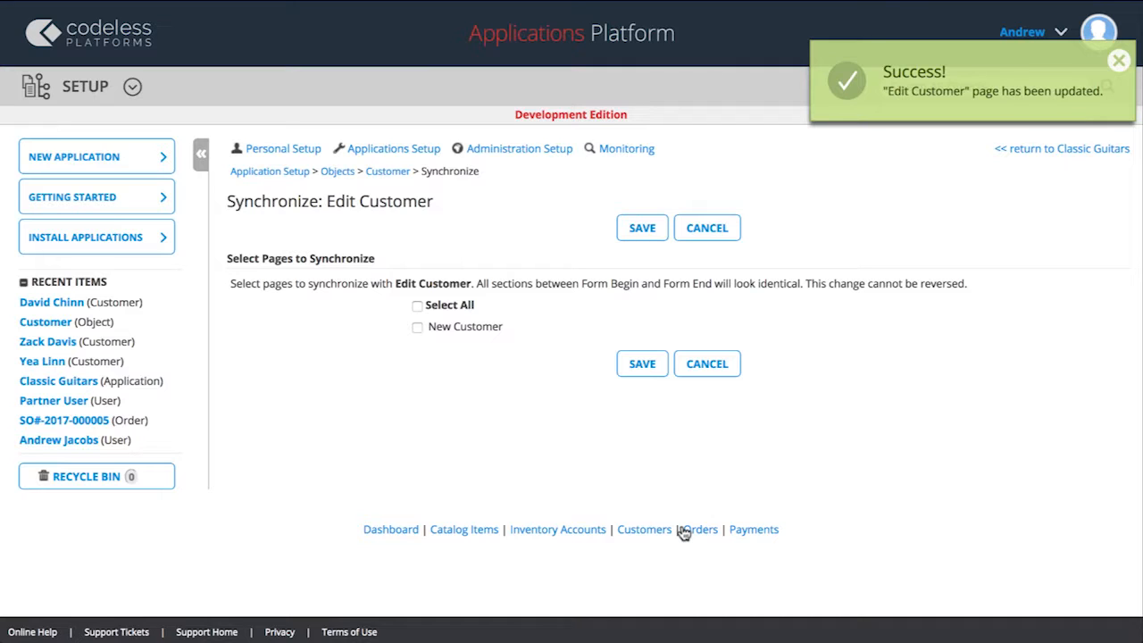
pyautogui.click(417, 328)
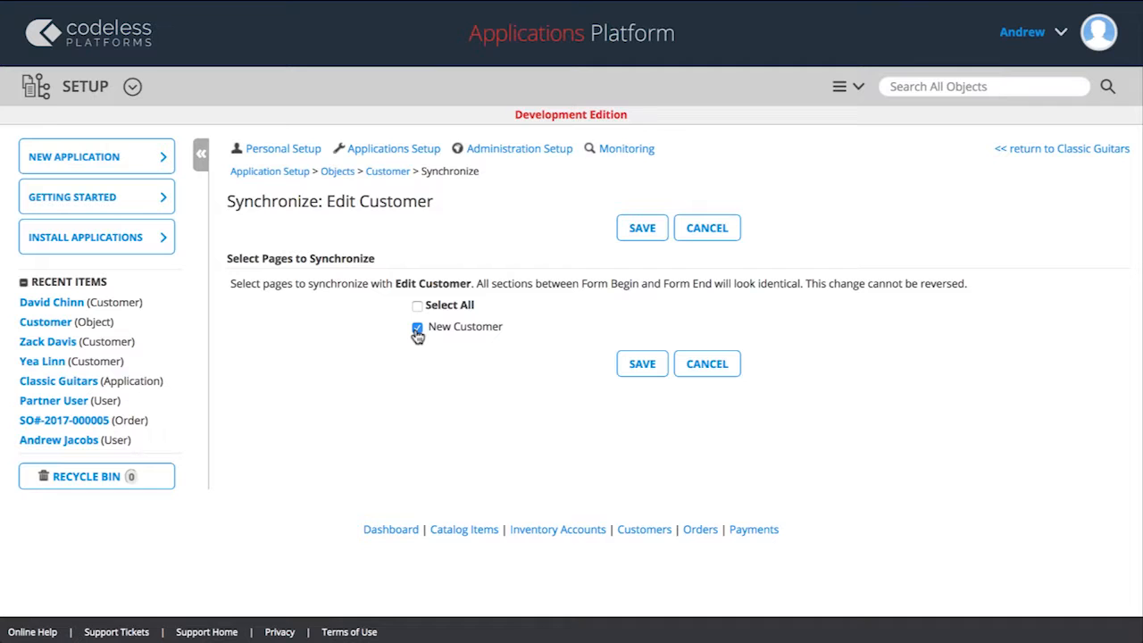
pyautogui.click(642, 364)
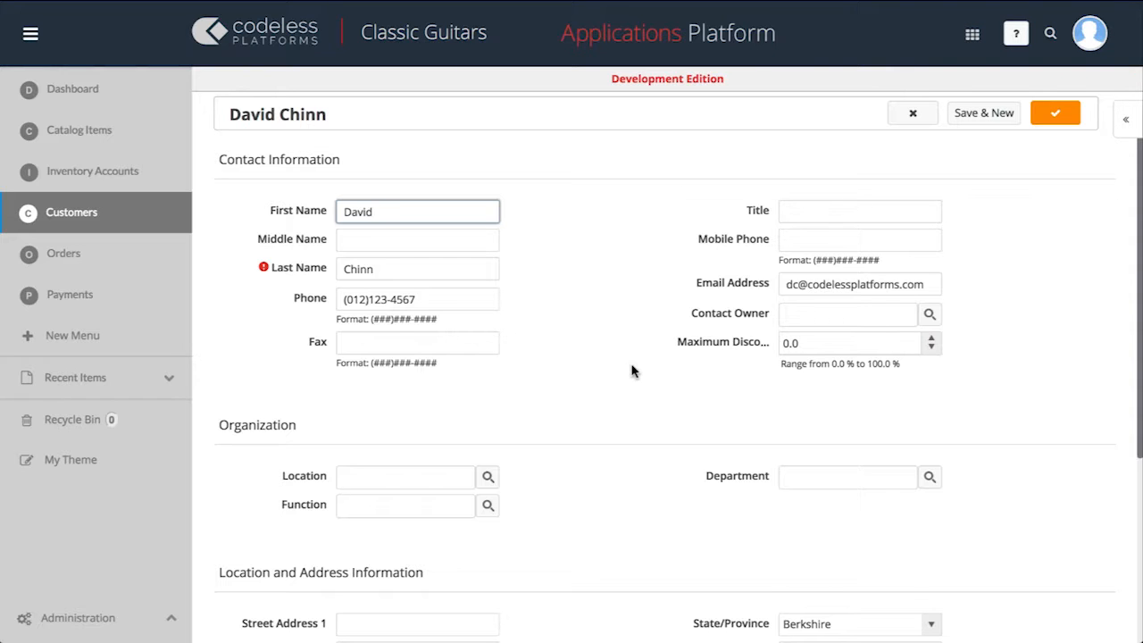
pyautogui.scroll(-5, 633, 370)
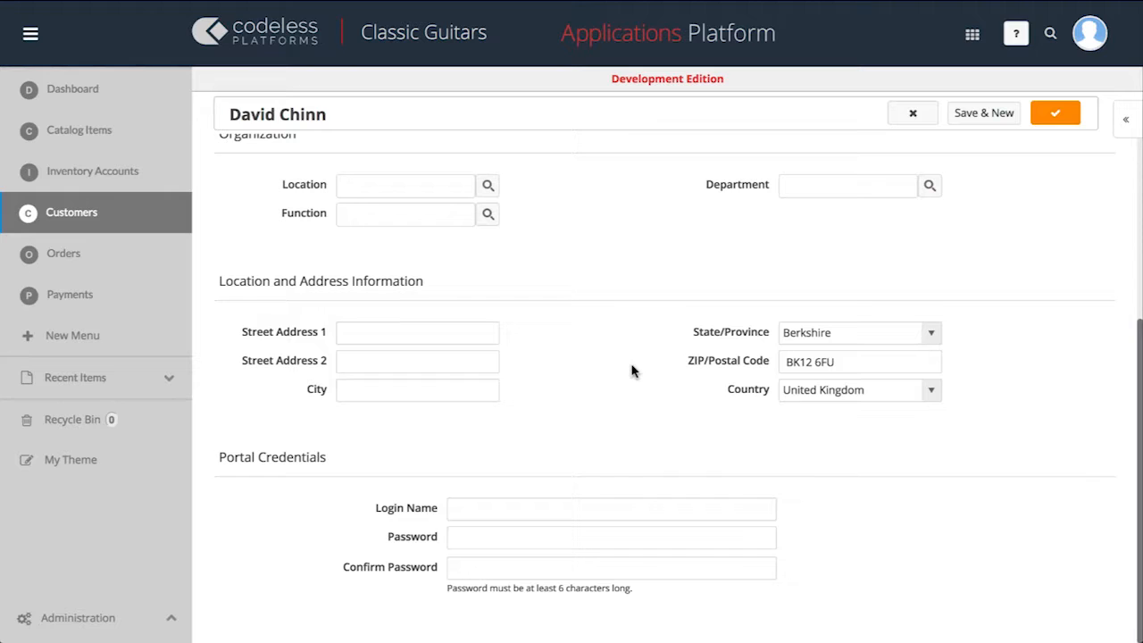
pyautogui.click(551, 509)
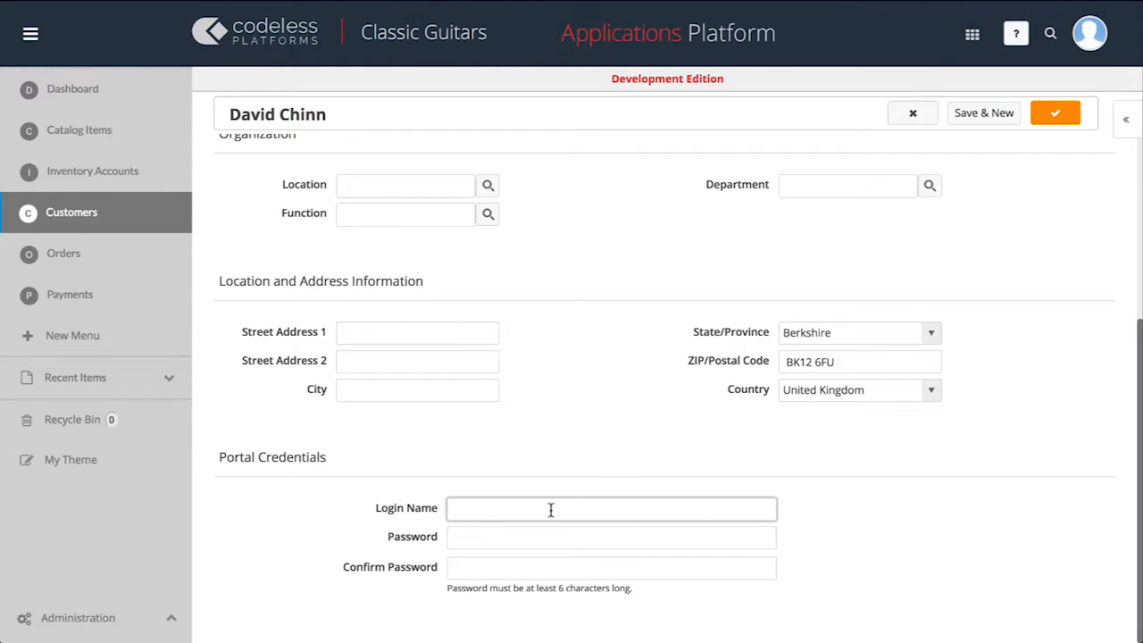
pyautogui.write('id-Chinn')
pyautogui.click(505, 537)
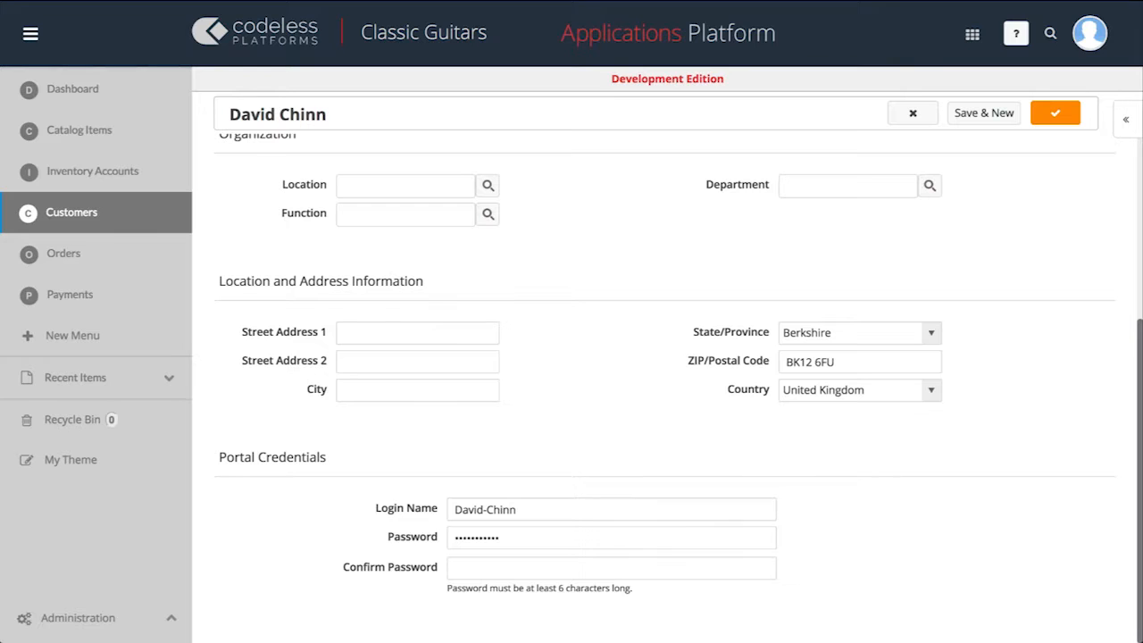
pyautogui.press('Tab')
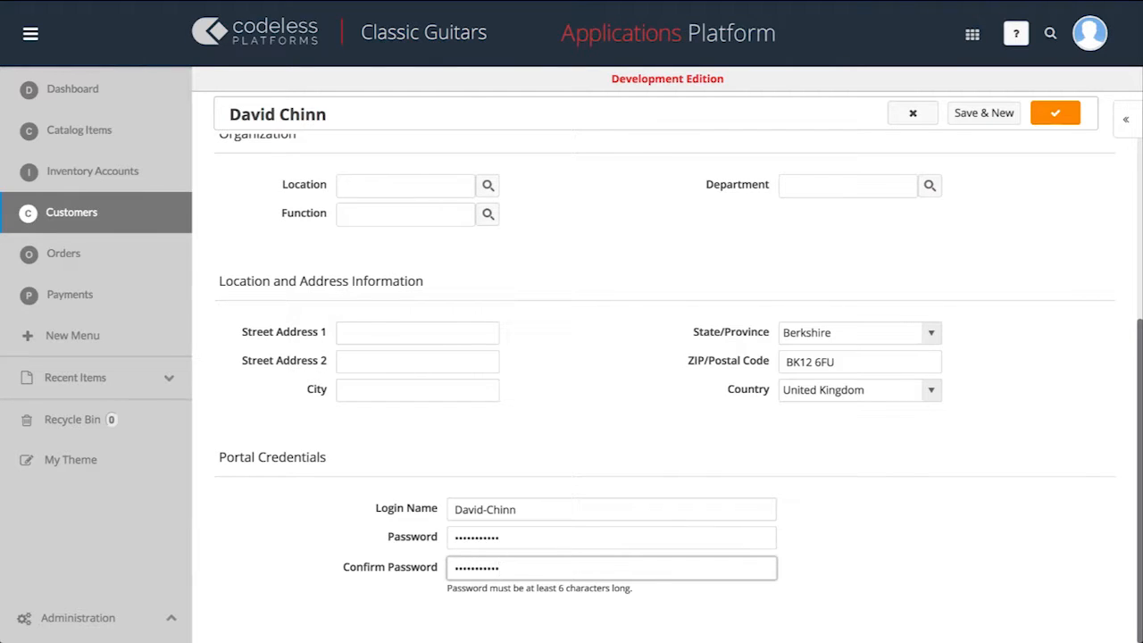
pyautogui.click(1055, 113)
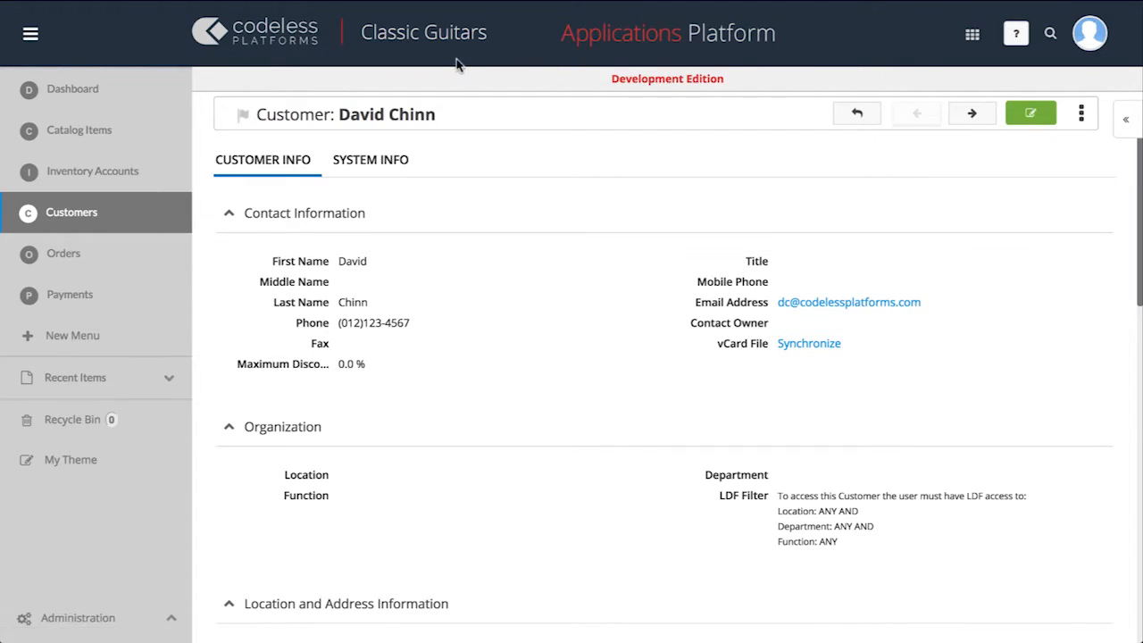
# - Go to the Classic Guitars Dashboard with the Orders by Country chart
pyautogui.click(85, 95)
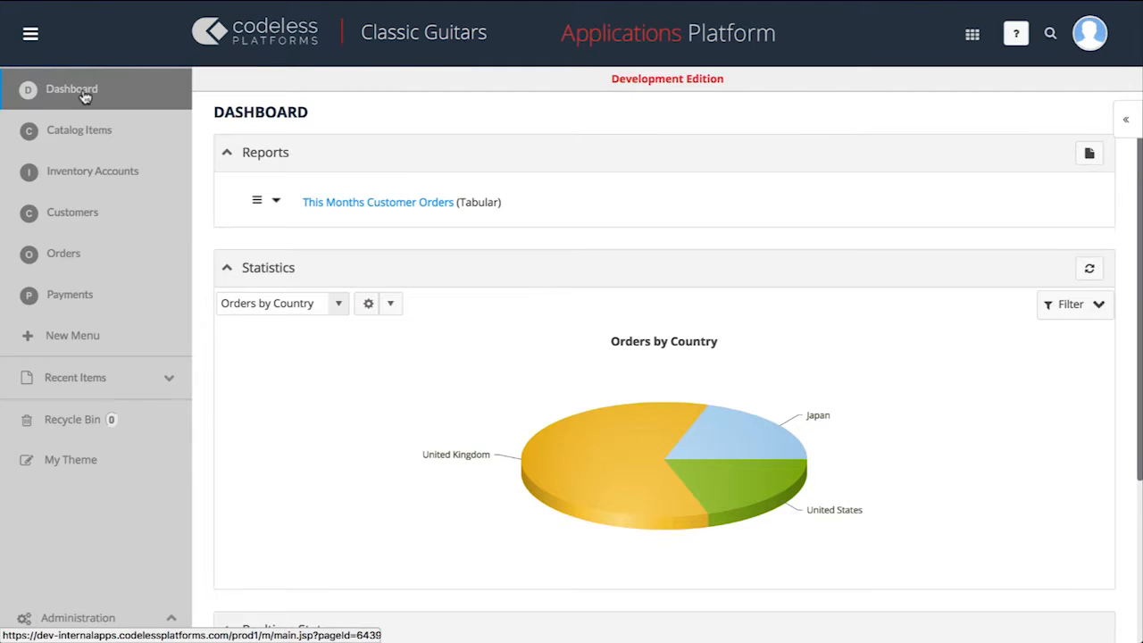